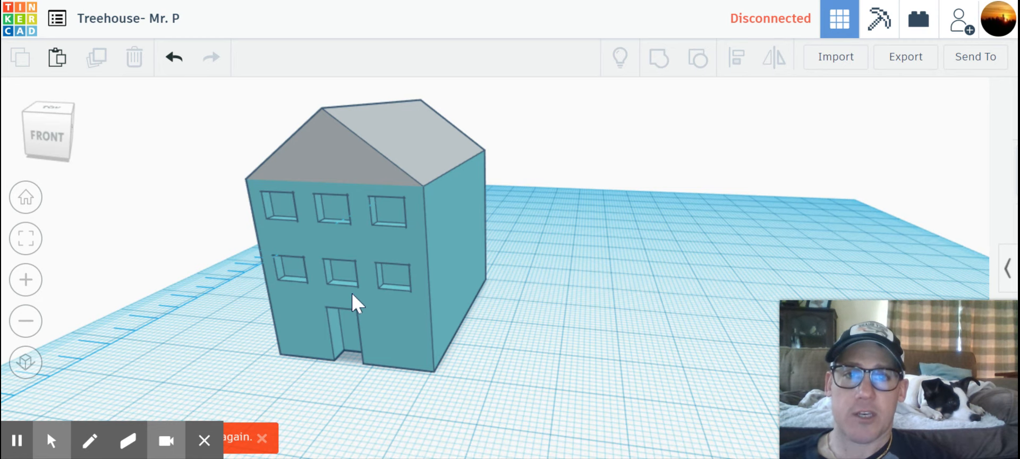
Ungroup the house into its body and the separate window and door holes
{"action": "right_click_drag", "start_coordinate": [437, 270], "coordinate": [371, 259]}
{"action": "left_click", "coordinate": [389, 259]}
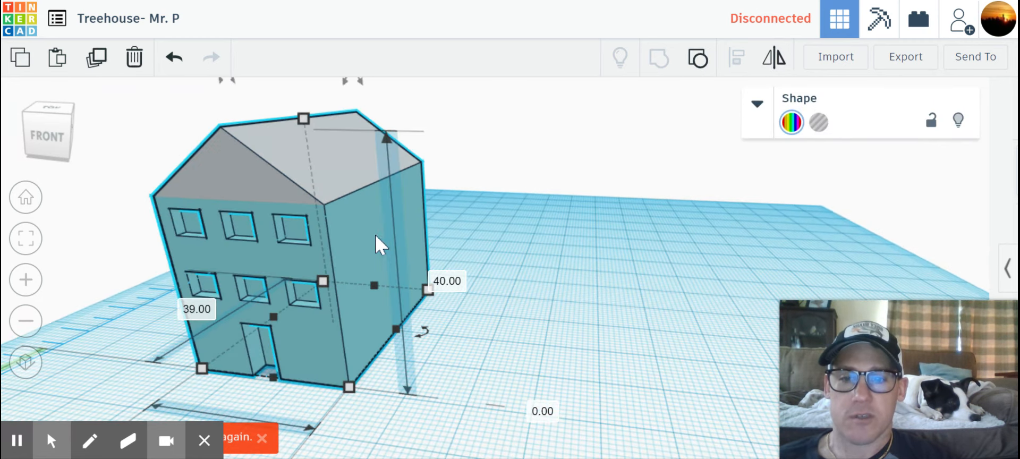
{"action": "left_click", "coordinate": [700, 59]}
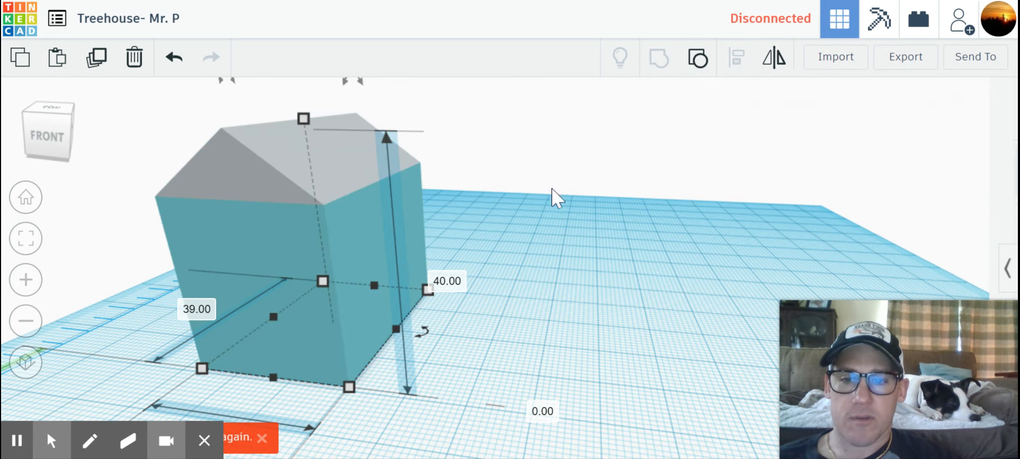
Move the solid house body away from the window and door holes onto a free area of the workplane
{"action": "left_click", "coordinate": [367, 234]}
{"action": "mouse_move", "coordinate": [367, 234]}
{"action": "right_mouse_down"}
{"action": "mouse_move", "coordinate": [508, 240]}
{"action": "mouse_move", "coordinate": [371, 232]}
{"action": "right_mouse_up"}
{"action": "left_click", "coordinate": [618, 231]}
{"action": "left_click_drag", "start_coordinate": [405, 227], "coordinate": [626, 237]}
{"action": "right_click_drag", "start_coordinate": [778, 250], "coordinate": [340, 236]}
{"action": "left_click_drag", "start_coordinate": [387, 220], "coordinate": [636, 245]}
{"action": "scroll", "coordinate": [621, 249], "scroll_direction": "down", "scroll_amount": 3}
{"action": "left_click", "coordinate": [622, 276]}
Duplicate the house body and place the copy beside the original
{"action": "left_click", "coordinate": [438, 244]}
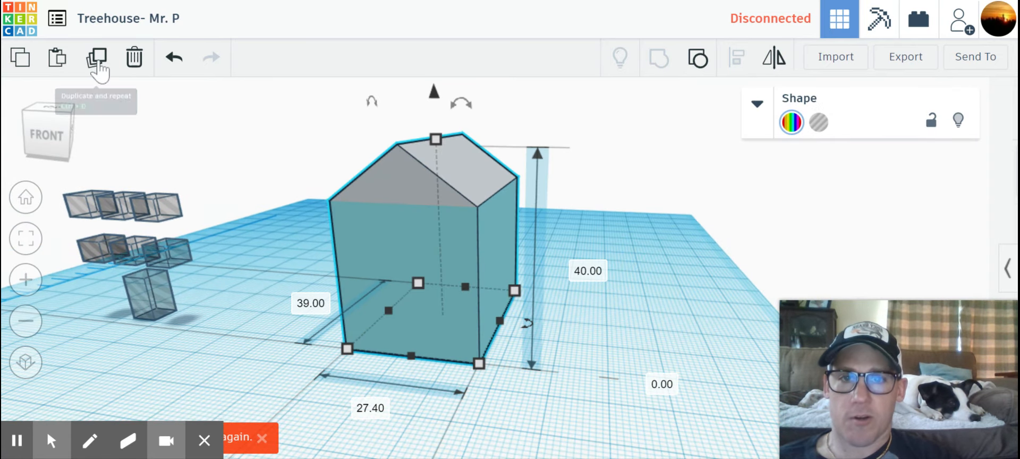
{"action": "left_click", "coordinate": [98, 61]}
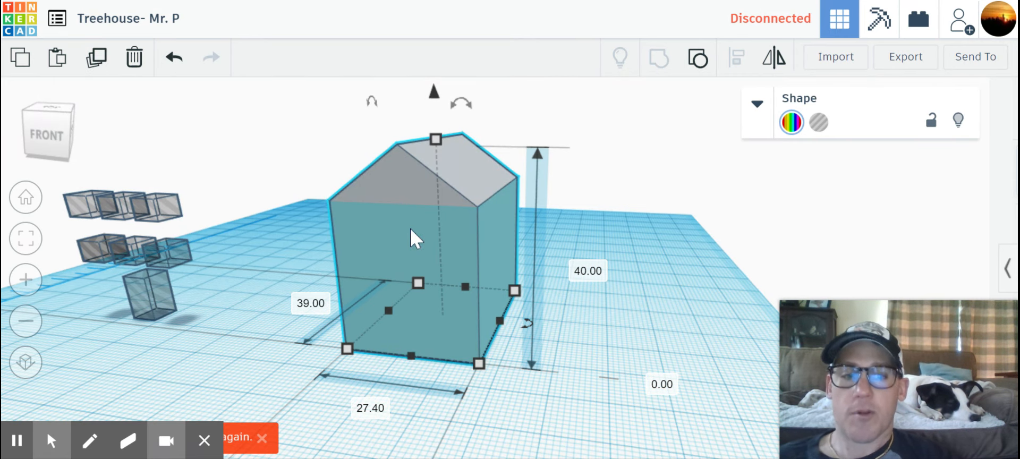
{"action": "left_click_drag", "start_coordinate": [412, 239], "coordinate": [605, 236]}
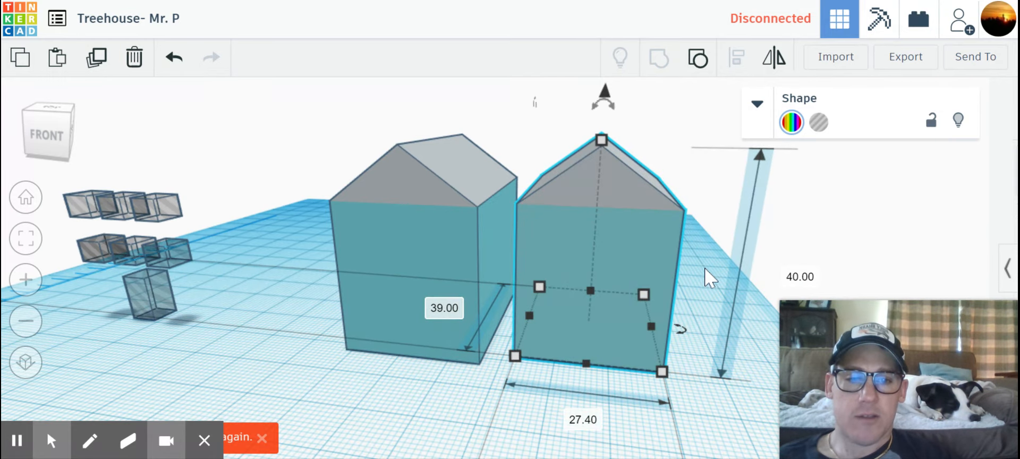
Turn the duplicated house body into a hole
{"action": "right_click_drag", "start_coordinate": [705, 269], "coordinate": [685, 270]}
{"action": "left_click", "coordinate": [611, 212]}
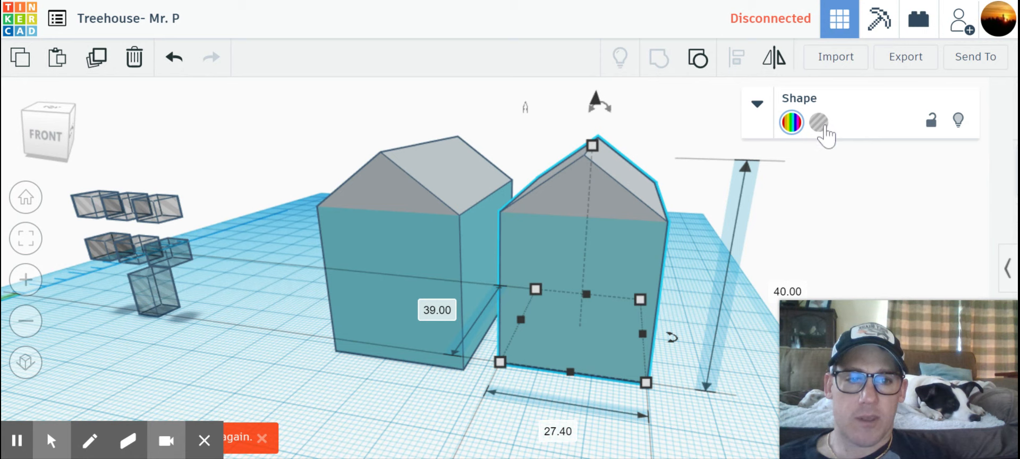
{"action": "left_click", "coordinate": [819, 122]}
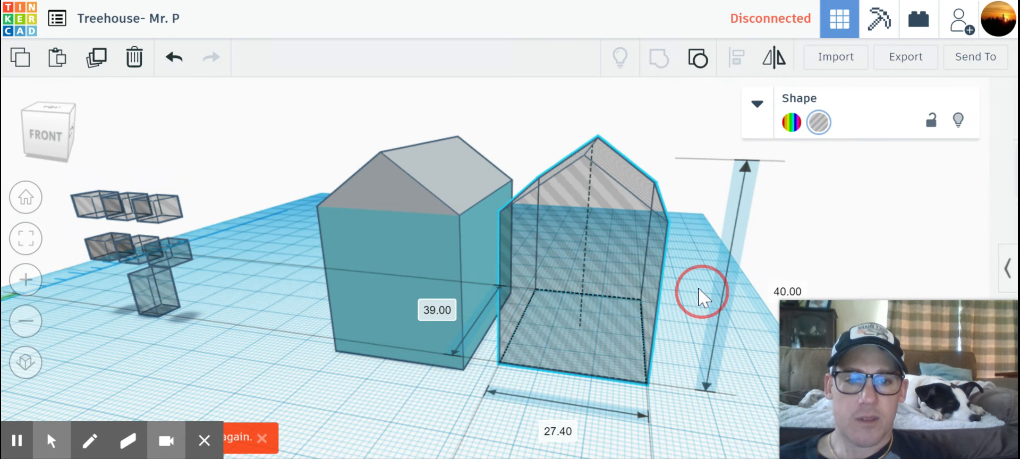
{"action": "right_click_drag", "start_coordinate": [699, 295], "coordinate": [683, 282]}
{"action": "left_click_drag", "start_coordinate": [576, 267], "coordinate": [604, 275]}
{"action": "left_click", "coordinate": [384, 395]}
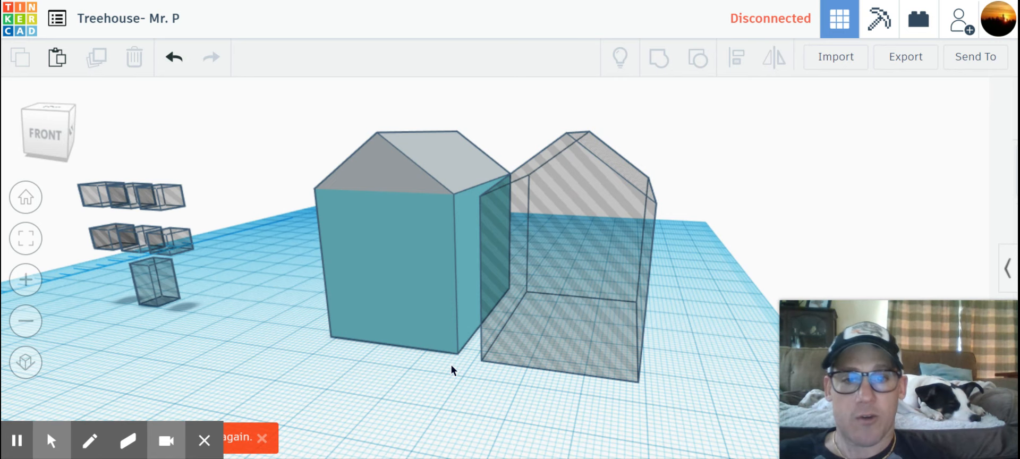
Shrink the house-shaped hole to about 25.2 wide, 36.8 deep and 37.8 high
{"action": "left_click", "coordinate": [606, 328]}
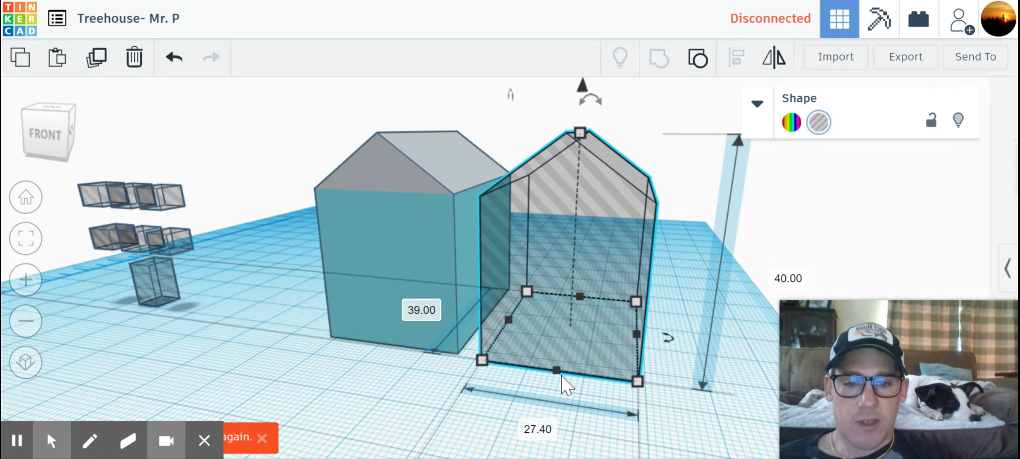
{"action": "left_click_drag", "start_coordinate": [557, 371], "coordinate": [560, 367]}
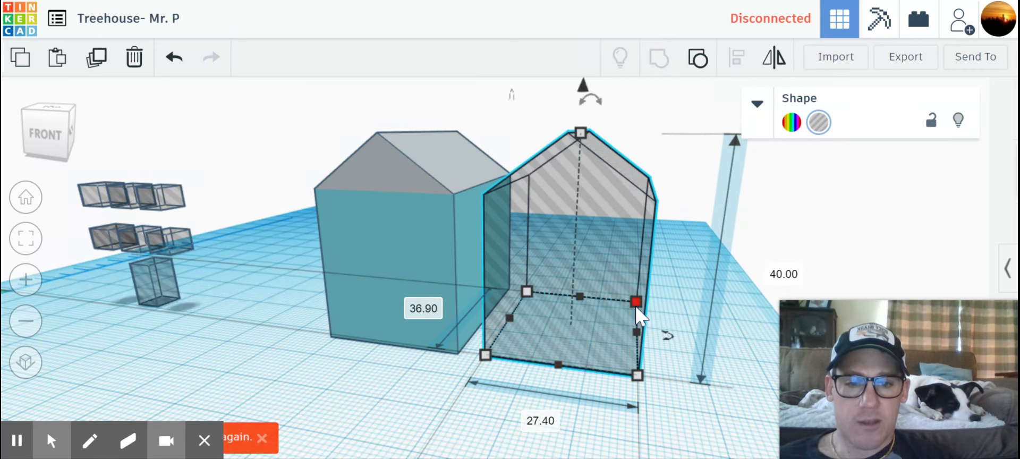
{"action": "left_click_drag", "start_coordinate": [636, 302], "coordinate": [626, 301]}
{"action": "left_click_drag", "start_coordinate": [586, 200], "coordinate": [587, 200]}
{"action": "left_click_drag", "start_coordinate": [575, 136], "coordinate": [575, 148]}
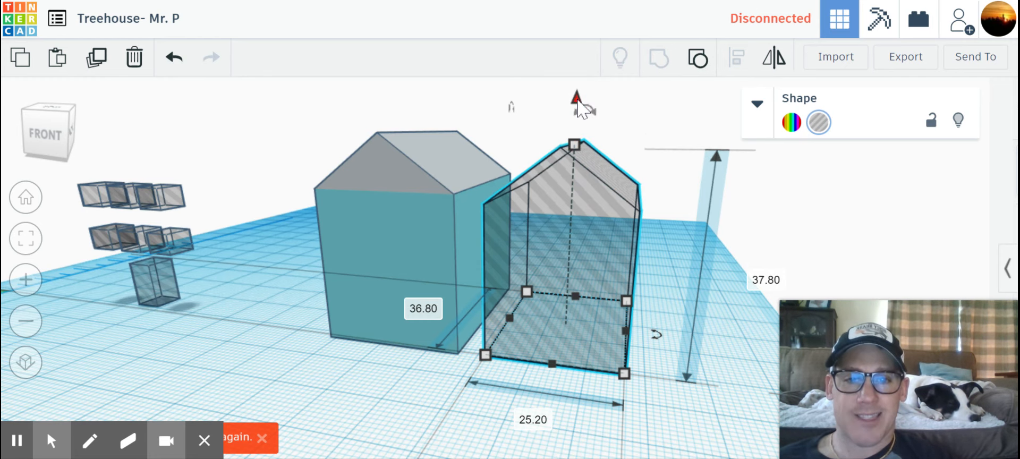
{"action": "left_click", "coordinate": [577, 101]}
Raise the house-shaped hole 0.1 above the workplane
{"action": "right_click_drag", "start_coordinate": [680, 266], "coordinate": [569, 259]}
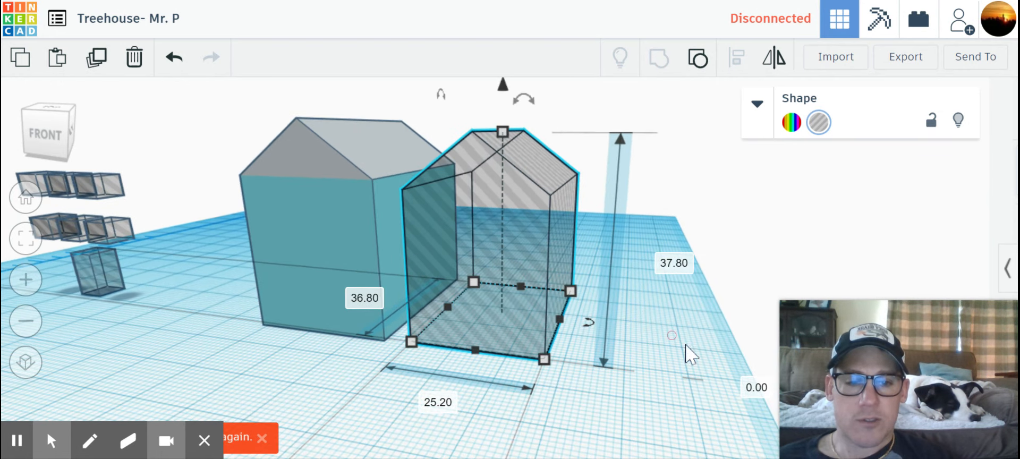
{"action": "left_click", "coordinate": [756, 390]}
{"action": "type", "text": ".1"}
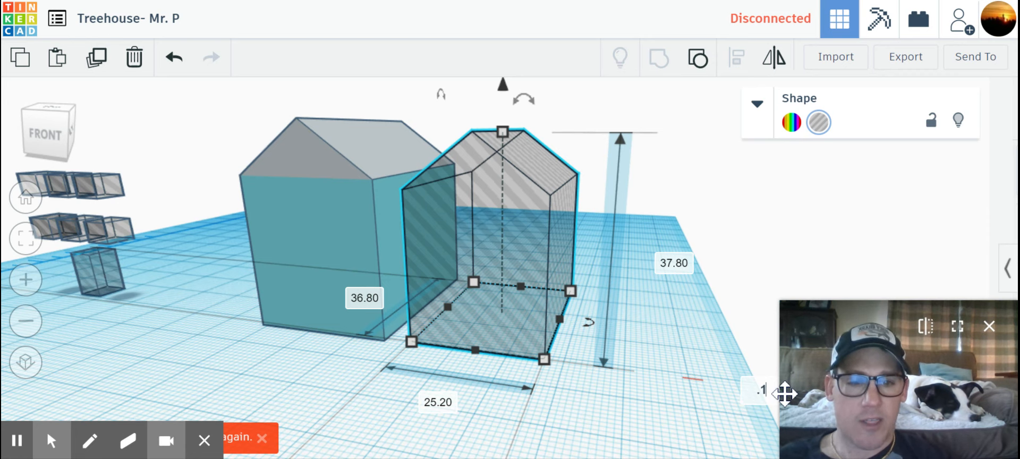
{"action": "key", "text": "Return"}
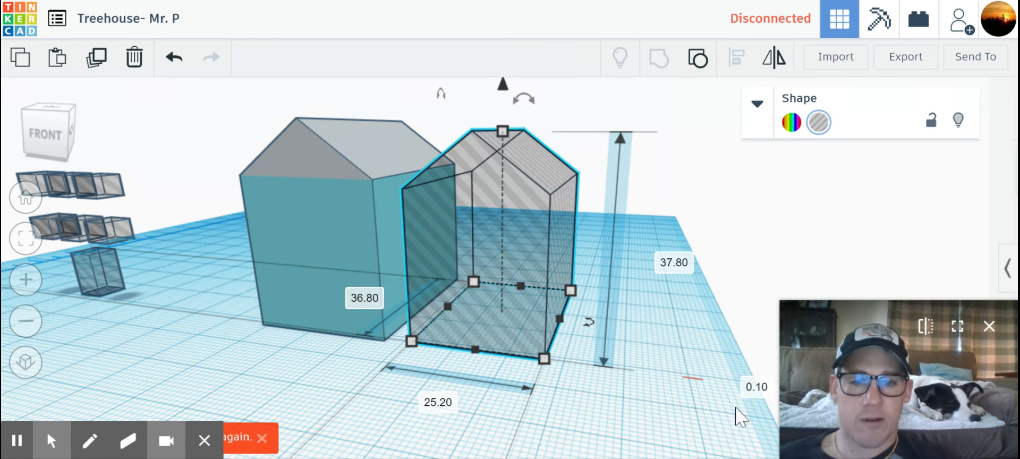
Set the house-shaped hole's elevation above the workplane to 0.5
{"action": "mouse_move", "coordinate": [548, 372]}
{"action": "right_mouse_down"}
{"action": "mouse_move", "coordinate": [554, 359]}
{"action": "mouse_move", "coordinate": [543, 368]}
{"action": "right_mouse_up"}
{"action": "left_click", "coordinate": [750, 386]}
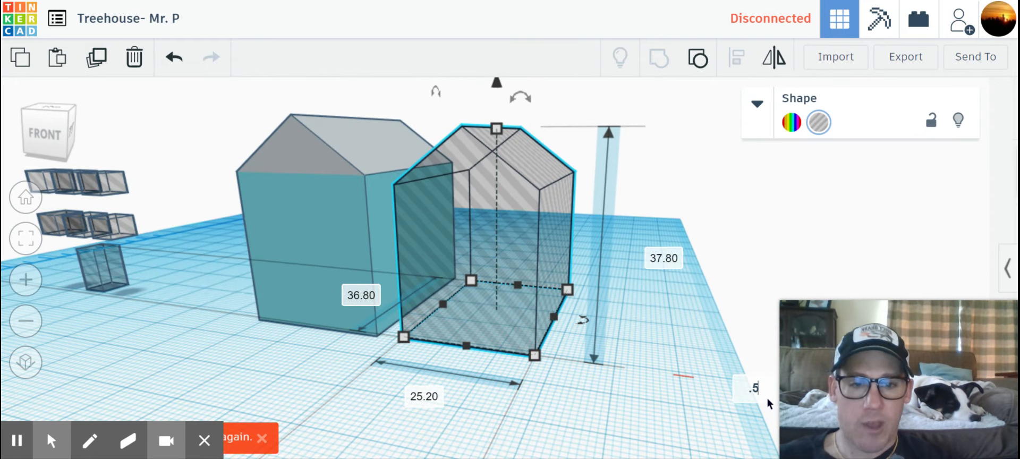
{"action": "type", "text": ".5"}
{"action": "key", "text": "Return"}
{"action": "mouse_move", "coordinate": [558, 400]}
{"action": "right_mouse_down"}
{"action": "mouse_move", "coordinate": [564, 383]}
{"action": "mouse_move", "coordinate": [553, 400]}
{"action": "mouse_move", "coordinate": [563, 395]}
{"action": "right_mouse_up"}
{"action": "middle_click_drag", "start_coordinate": [469, 324], "coordinate": [502, 372]}
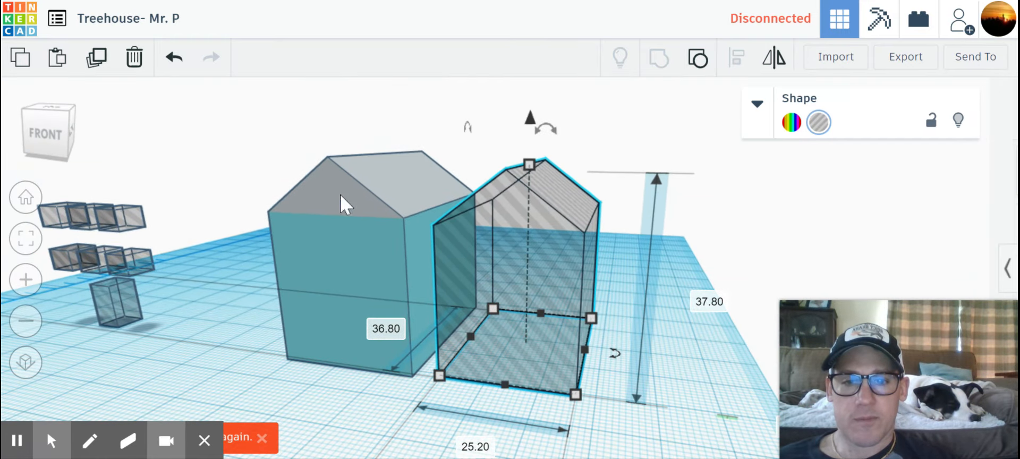
{"action": "left_click", "coordinate": [680, 263]}
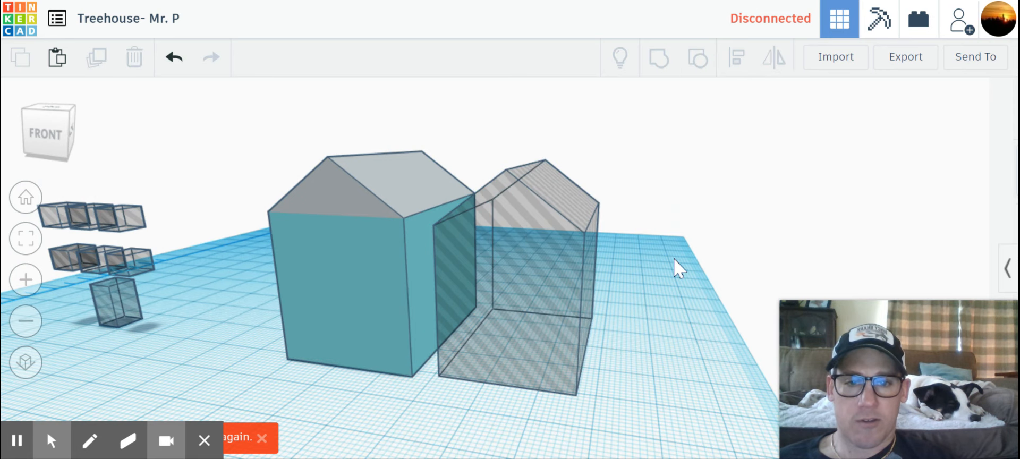
Centre the house-shaped hole inside the solid house in width and depth, and group both to hollow out the house
{"action": "left_click_drag", "start_coordinate": [396, 398], "coordinate": [460, 352]}
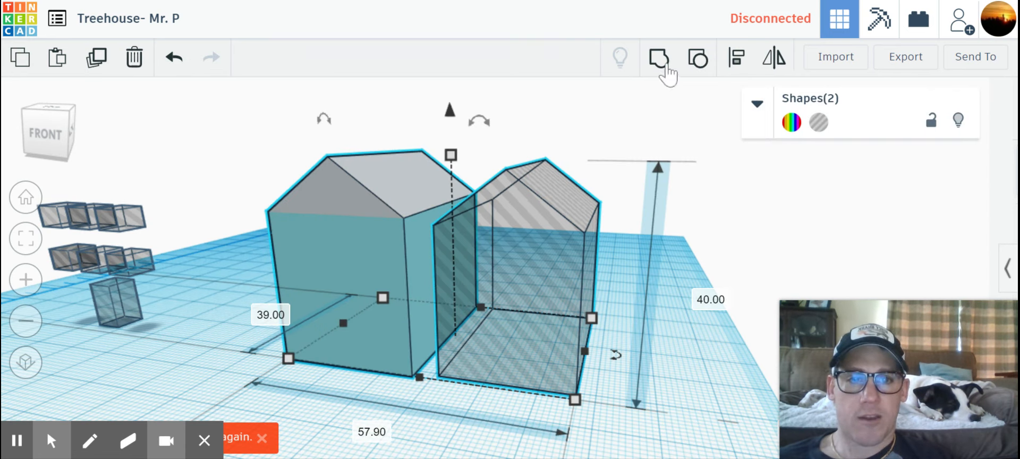
{"action": "left_click", "coordinate": [736, 61]}
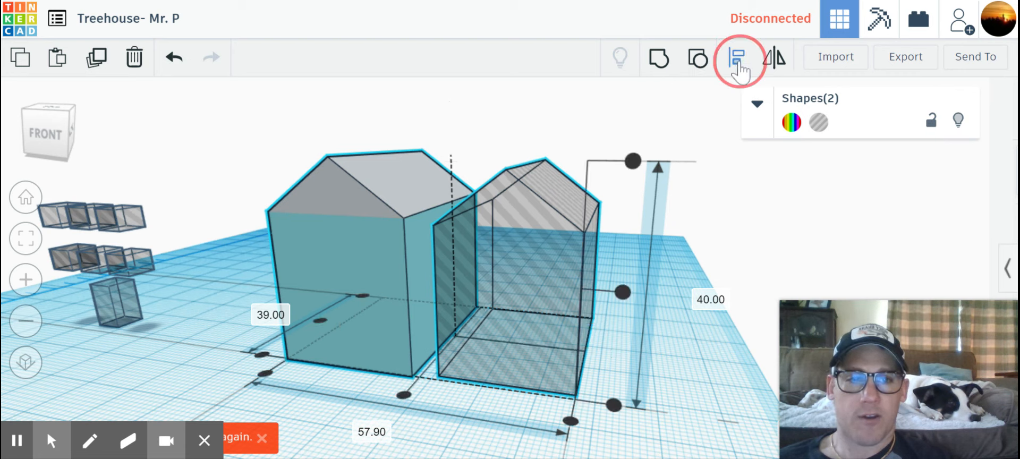
{"action": "left_click", "coordinate": [322, 320]}
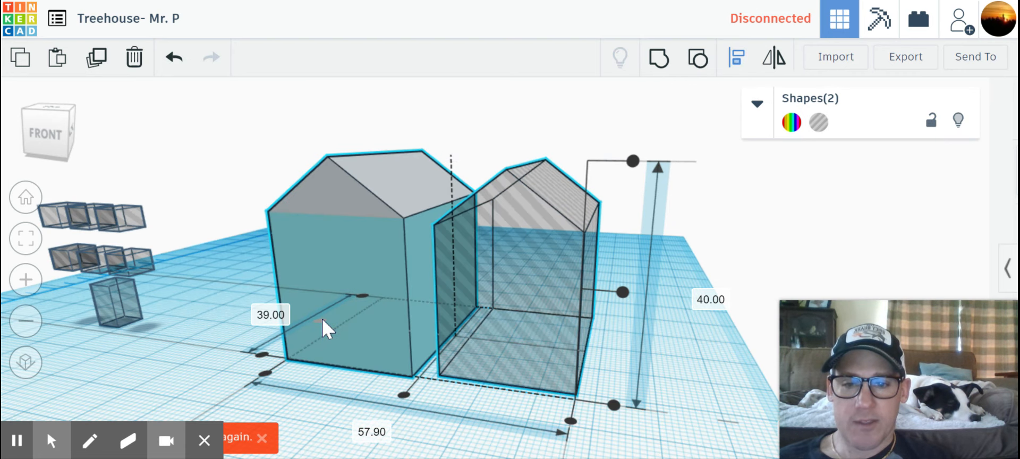
{"action": "left_click", "coordinate": [403, 396]}
{"action": "left_click", "coordinate": [648, 297]}
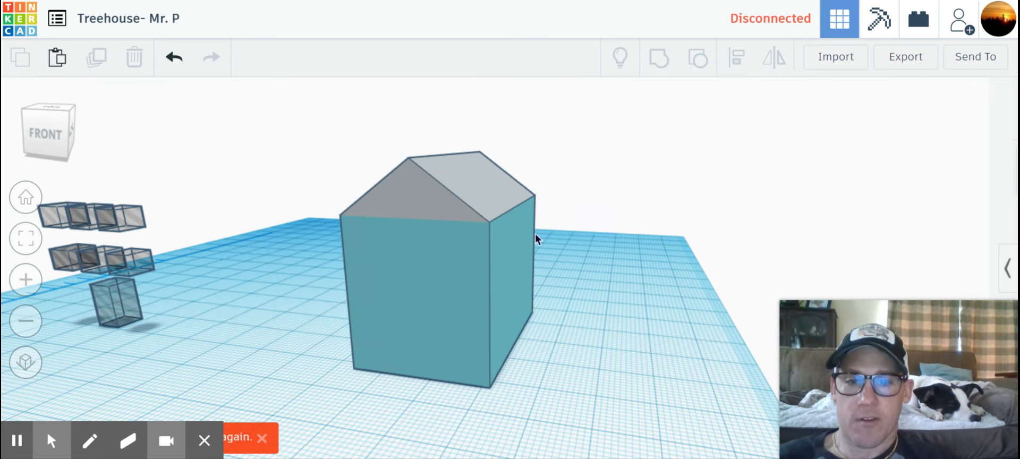
{"action": "left_click_drag", "start_coordinate": [565, 154], "coordinate": [428, 275]}
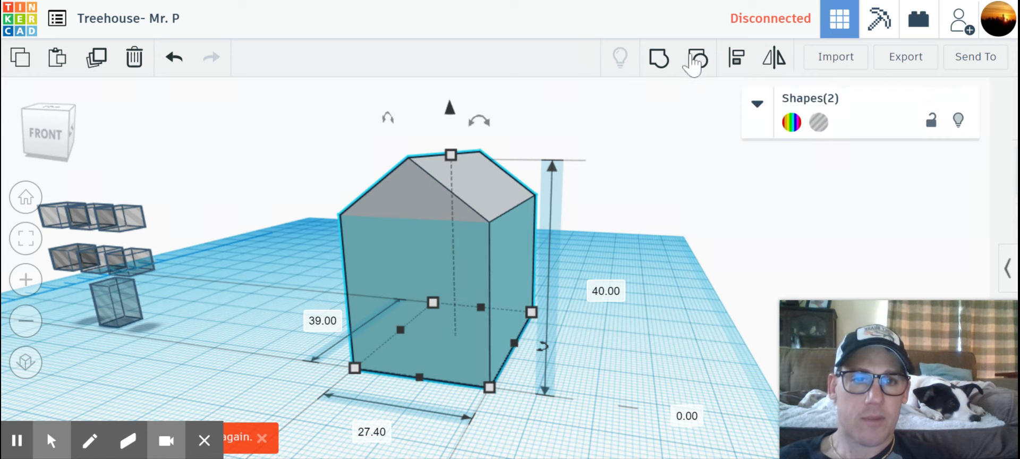
{"action": "left_click", "coordinate": [658, 58]}
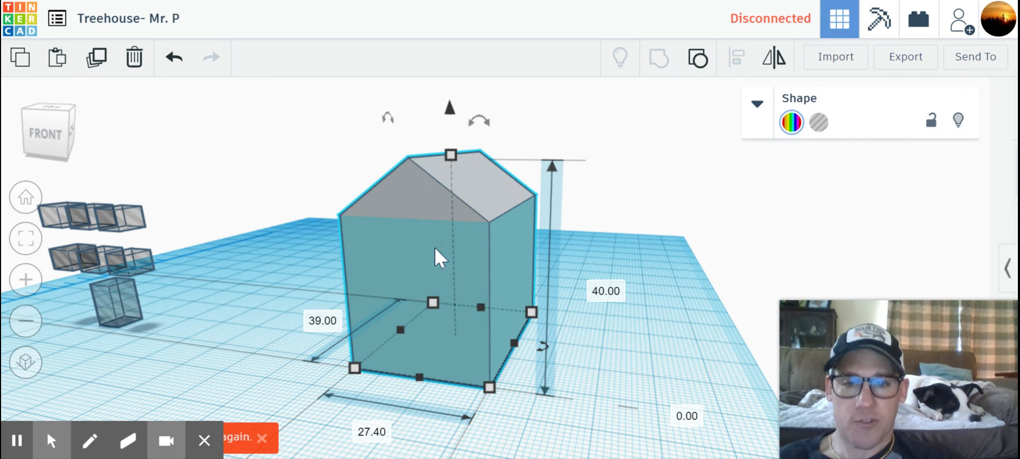
Move the hollowed house back over the window and door holes so they cut through its front wall
{"action": "right_click_drag", "start_coordinate": [266, 292], "coordinate": [645, 296]}
{"action": "left_click_drag", "start_coordinate": [646, 298], "coordinate": [273, 266]}
{"action": "right_click_drag", "start_coordinate": [360, 401], "coordinate": [525, 382]}
{"action": "right_click_drag", "start_coordinate": [481, 321], "coordinate": [467, 317]}
{"action": "right_click_drag", "start_coordinate": [518, 412], "coordinate": [651, 281]}
{"action": "right_click_drag", "start_coordinate": [424, 408], "coordinate": [585, 428]}
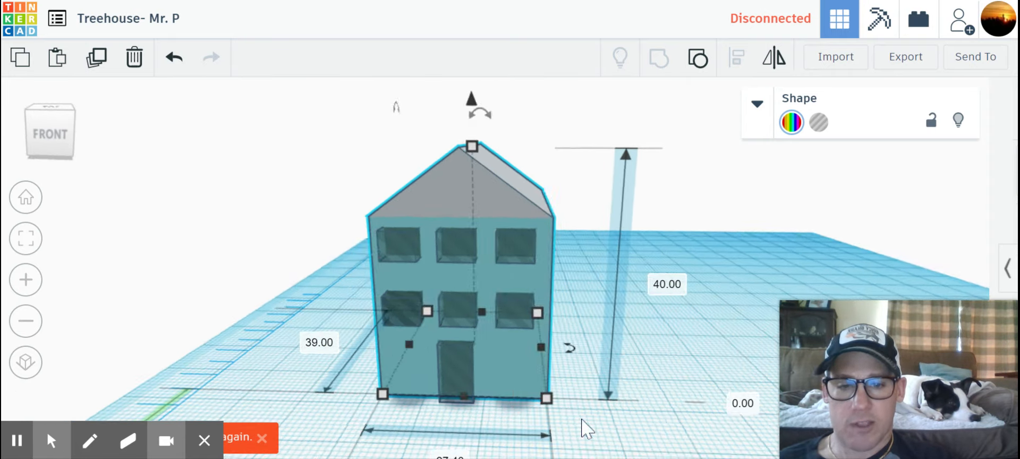
{"action": "left_click", "coordinate": [609, 442]}
Raise the door hole to 0.5 above the workplane
{"action": "left_click", "coordinate": [462, 379]}
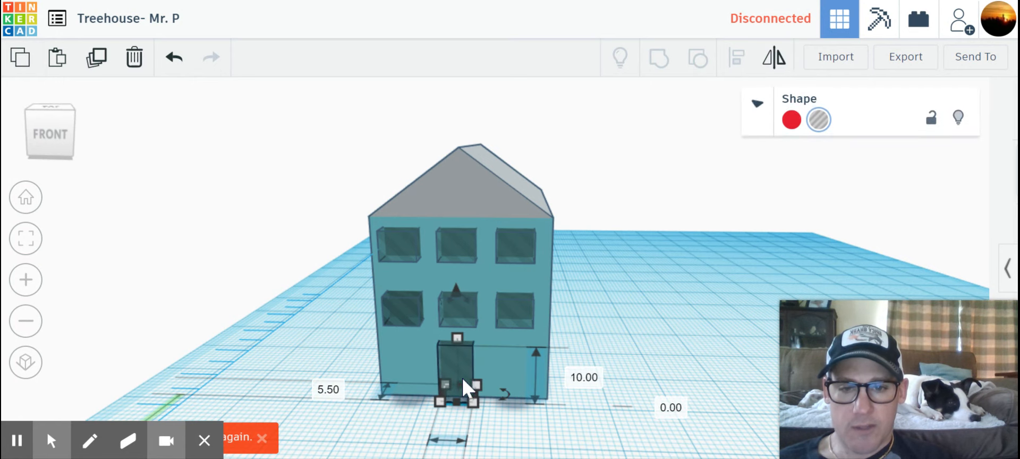
{"action": "left_click_drag", "start_coordinate": [459, 291], "coordinate": [455, 296]}
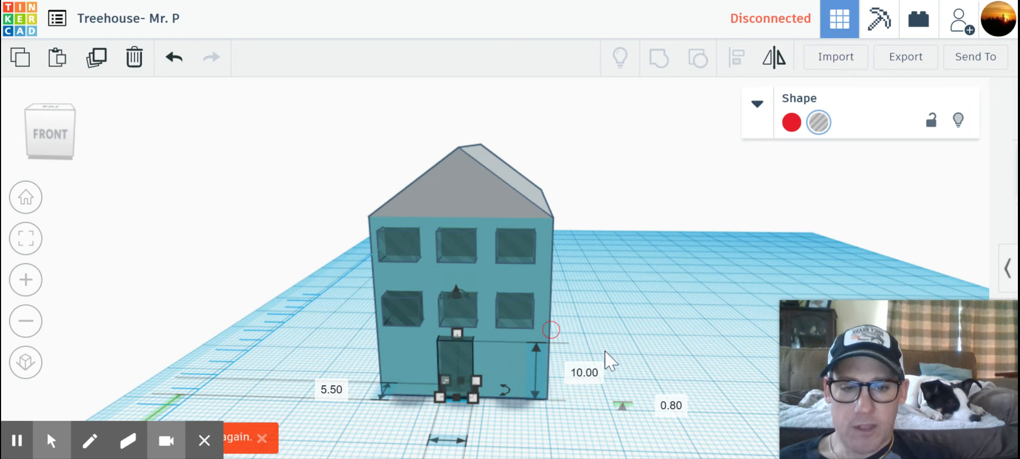
{"action": "left_click", "coordinate": [674, 407]}
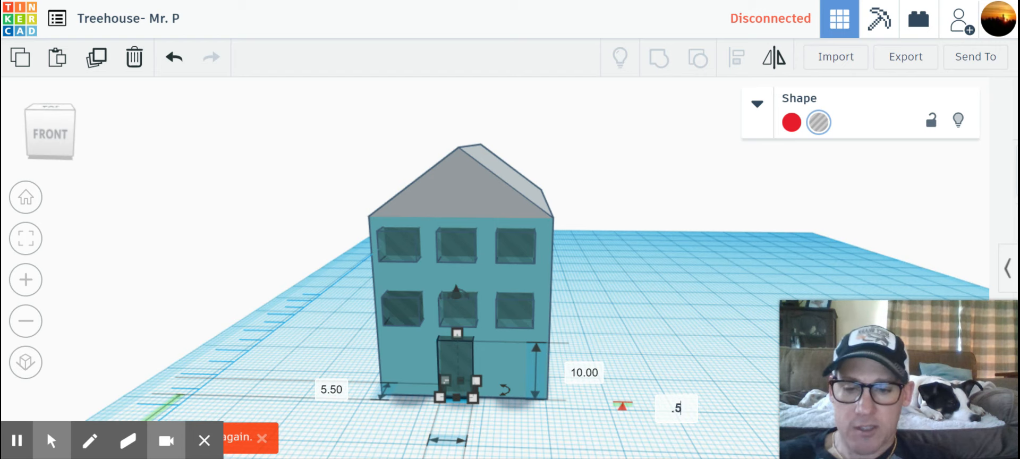
{"action": "type", "text": ".5"}
{"action": "key", "text": "Return"}
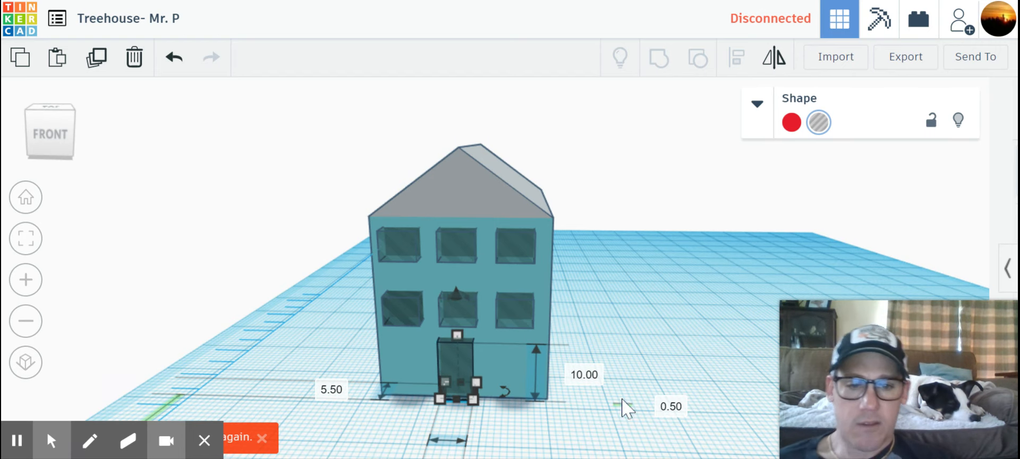
{"action": "left_click", "coordinate": [598, 268]}
Group the house with all window and door holes, and inspect the openings in the front wall
{"action": "left_click_drag", "start_coordinate": [594, 179], "coordinate": [346, 381]}
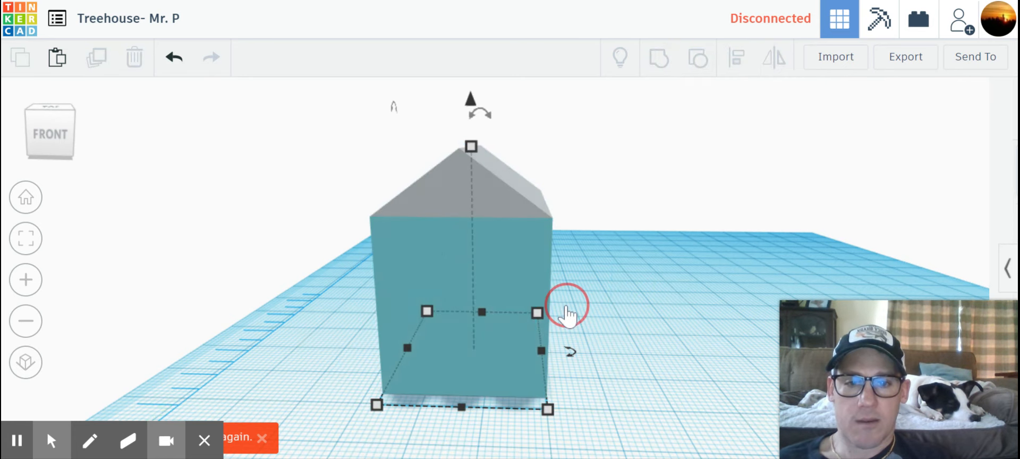
{"action": "right_click_drag", "start_coordinate": [566, 307], "coordinate": [499, 318]}
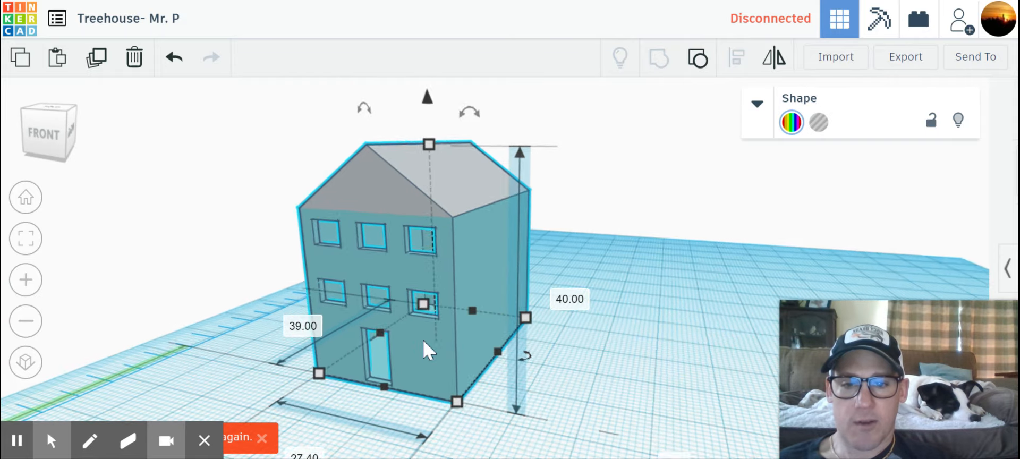
{"action": "scroll", "coordinate": [404, 341], "scroll_direction": "up", "scroll_amount": 3}
{"action": "right_click_drag", "start_coordinate": [384, 344], "coordinate": [520, 269]}
{"action": "scroll", "coordinate": [421, 339], "scroll_direction": "up", "scroll_amount": 3}
{"action": "scroll", "coordinate": [521, 269], "scroll_direction": "down", "scroll_amount": 5}
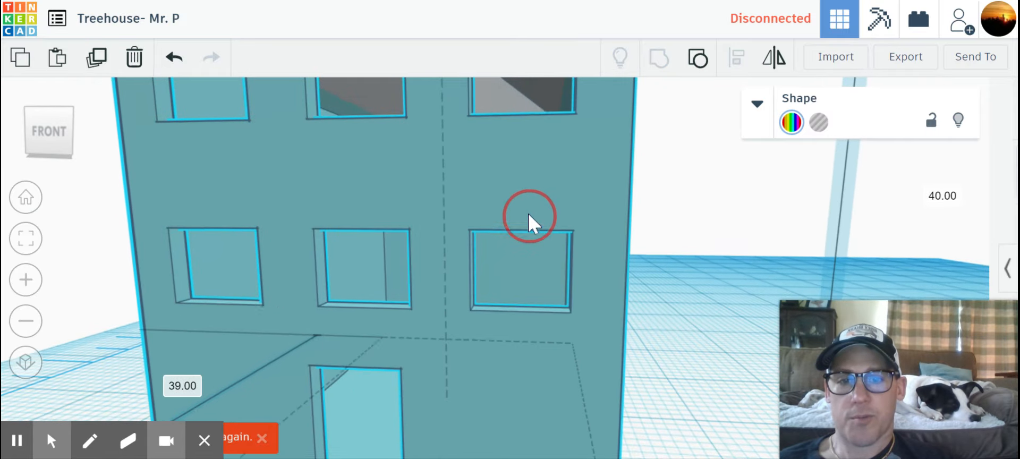
Add a solid red box from the basic shapes on the empty workplane beside the house
{"action": "right_click_drag", "start_coordinate": [608, 289], "coordinate": [712, 252]}
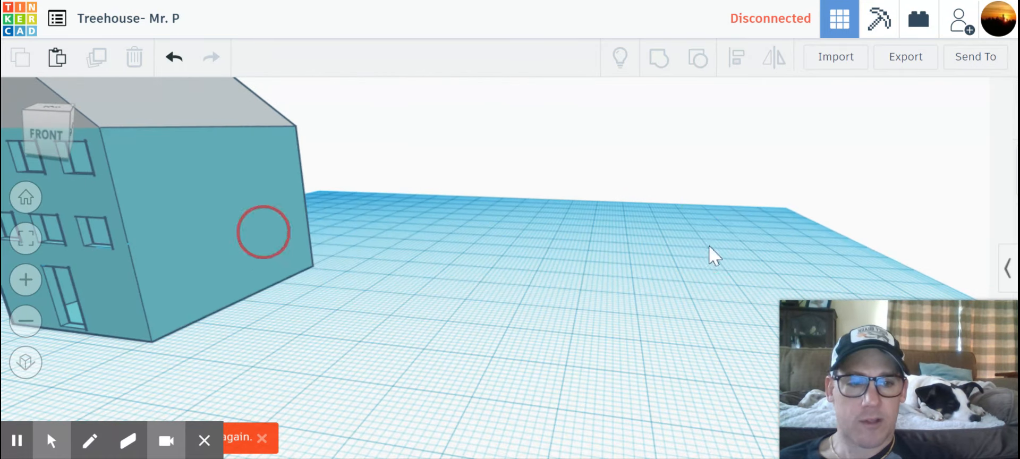
{"action": "left_click", "coordinate": [1007, 268]}
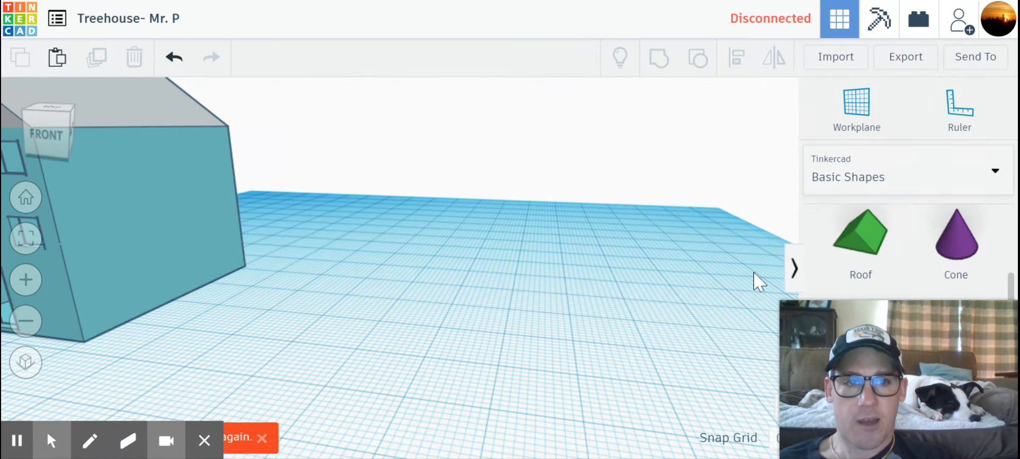
{"action": "right_click_drag", "start_coordinate": [558, 271], "coordinate": [469, 281]}
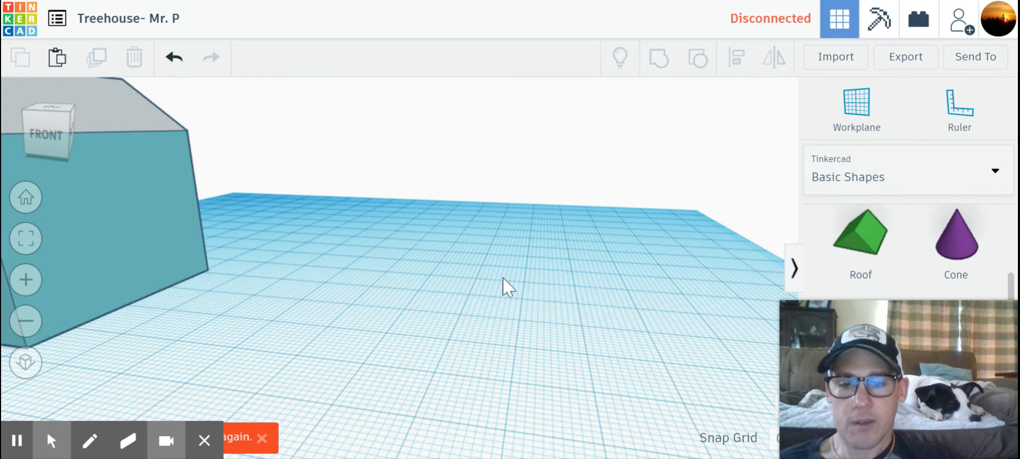
{"action": "scroll", "coordinate": [910, 253], "scroll_direction": "down", "scroll_amount": 2}
{"action": "scroll", "coordinate": [914, 264], "scroll_direction": "up", "scroll_amount": 3}
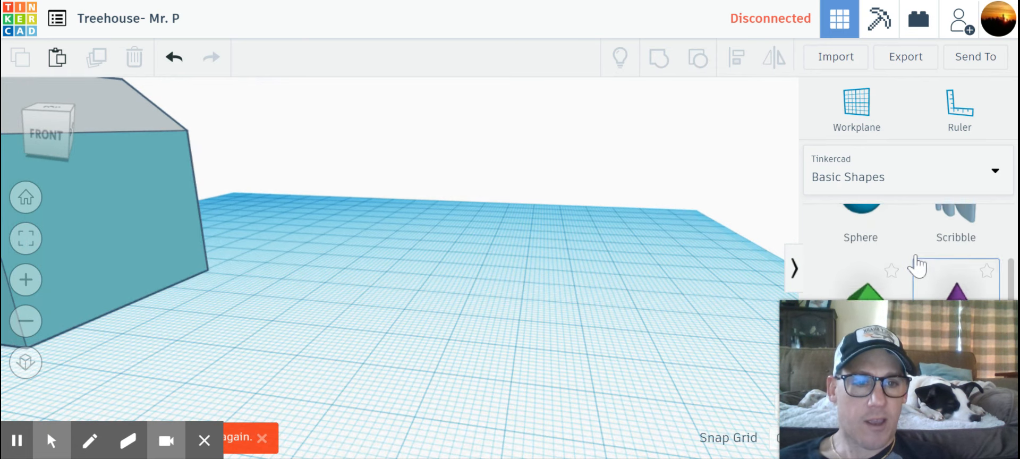
{"action": "scroll", "coordinate": [913, 264], "scroll_direction": "up", "scroll_amount": 2}
{"action": "left_click_drag", "start_coordinate": [871, 250], "coordinate": [393, 338]}
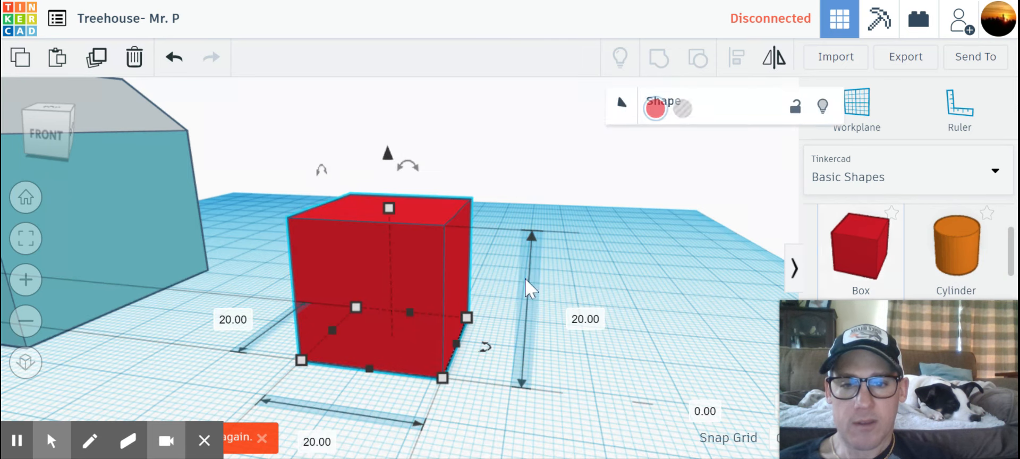
{"action": "left_click", "coordinate": [712, 230]}
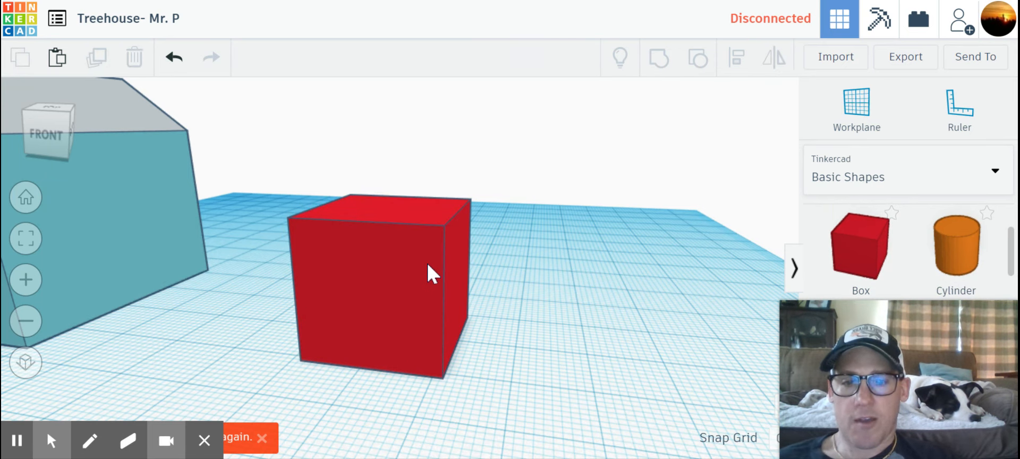
Duplicate the red box, place the copy beside the original, and turn the copy into a hole
{"action": "left_click", "coordinate": [336, 264]}
{"action": "left_click", "coordinate": [104, 62]}
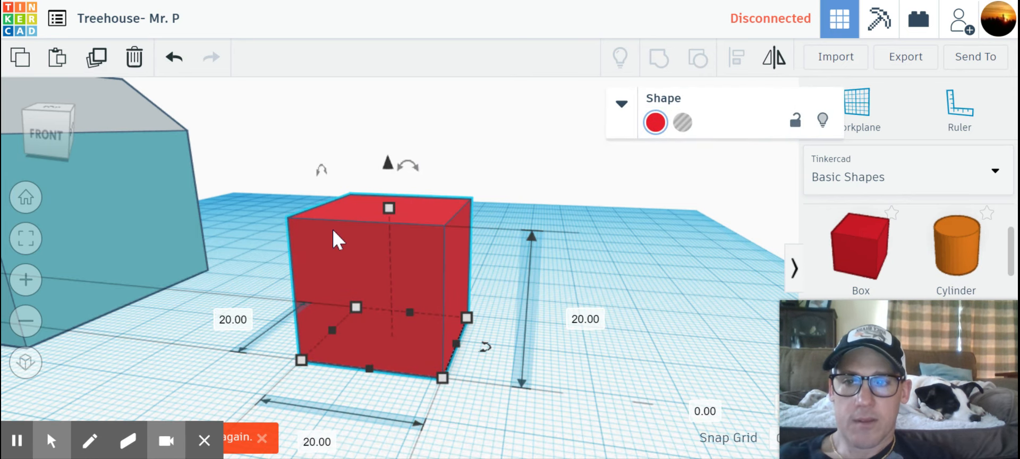
{"action": "left_click_drag", "start_coordinate": [331, 247], "coordinate": [580, 229]}
{"action": "left_click", "coordinate": [682, 123]}
{"action": "left_click_drag", "start_coordinate": [563, 293], "coordinate": [612, 266]}
{"action": "left_click", "coordinate": [556, 310]}
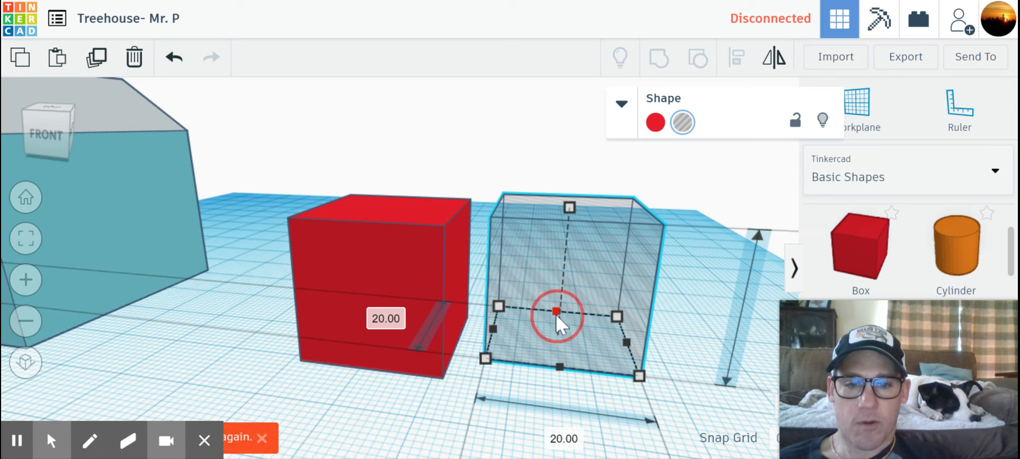
Shrink the hole box to 18.50 wide, 16.70 deep and 19.00 high
{"action": "left_click_drag", "start_coordinate": [556, 314], "coordinate": [584, 334]}
{"action": "left_click", "coordinate": [627, 346]}
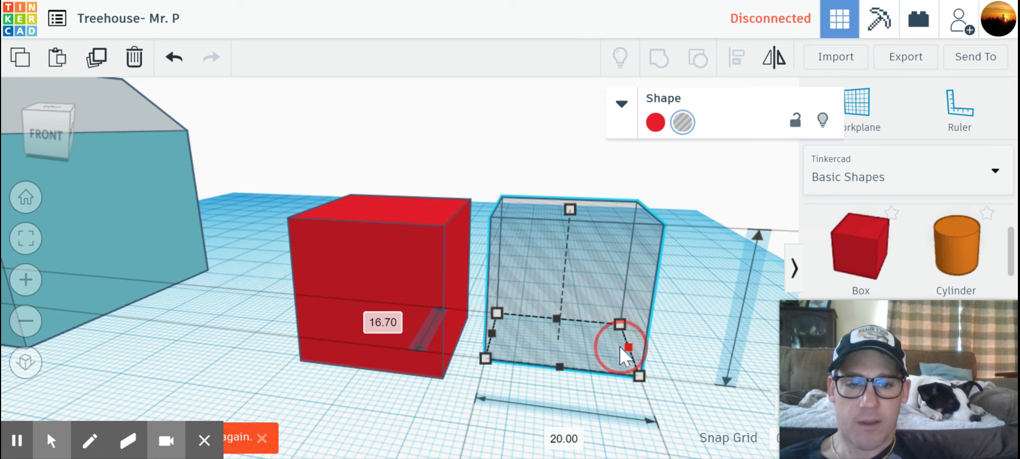
{"action": "left_click_drag", "start_coordinate": [619, 346], "coordinate": [610, 345]}
{"action": "left_click_drag", "start_coordinate": [564, 211], "coordinate": [566, 219]}
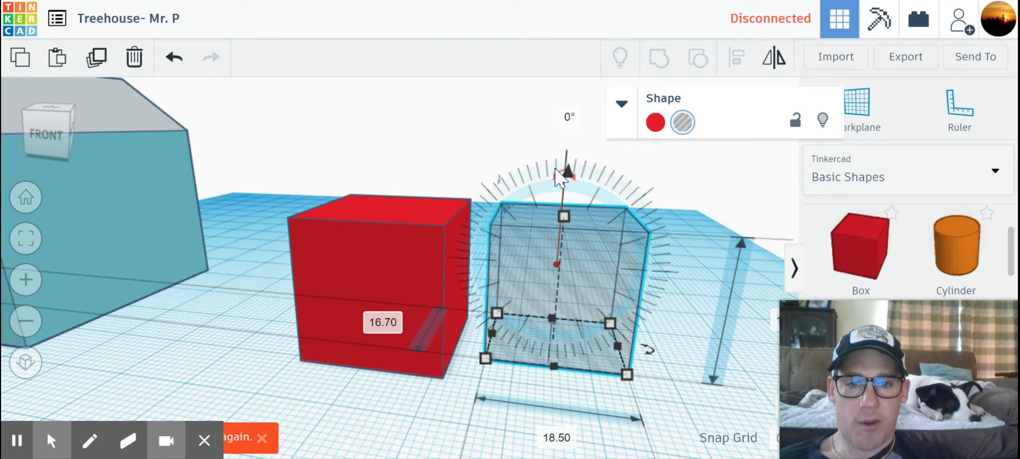
Align the solid box and the hole box on their centres in both depth and width
{"action": "left_click_drag", "start_coordinate": [452, 164], "coordinate": [485, 203]}
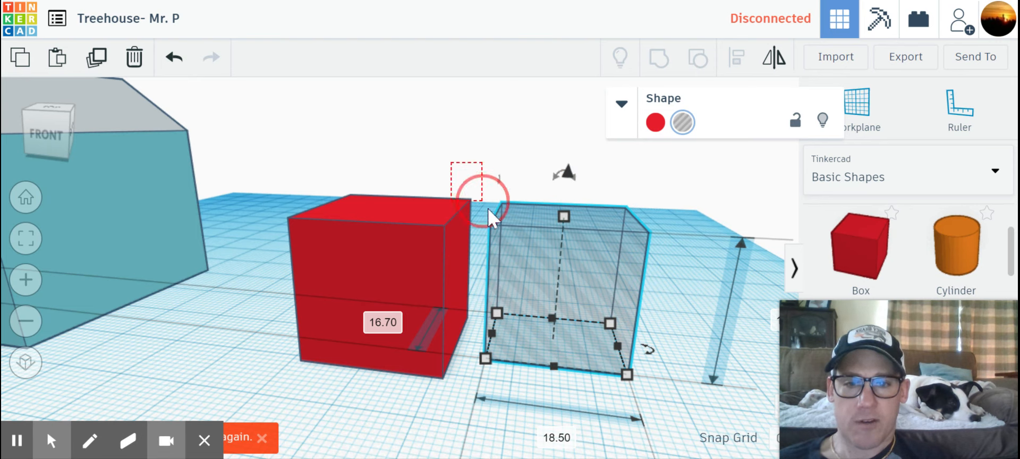
{"action": "left_click_drag", "start_coordinate": [514, 241], "coordinate": [525, 256]}
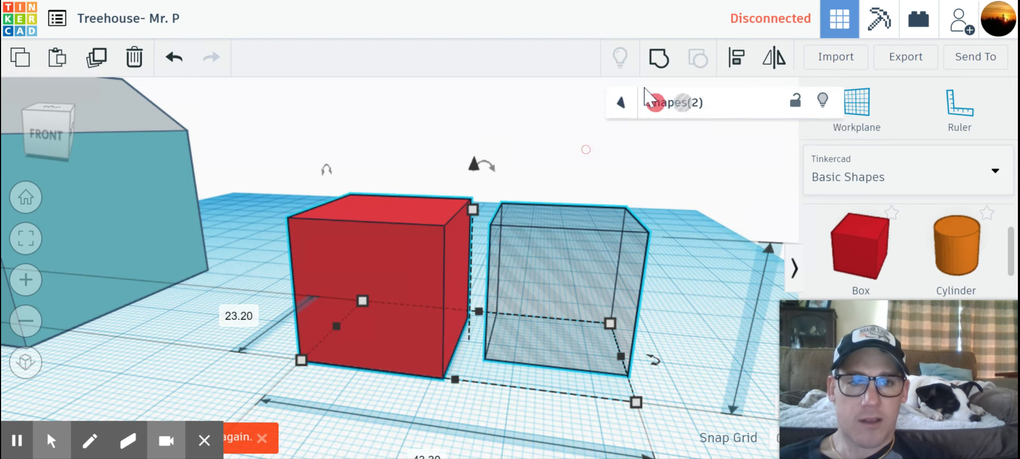
{"action": "left_click", "coordinate": [738, 64]}
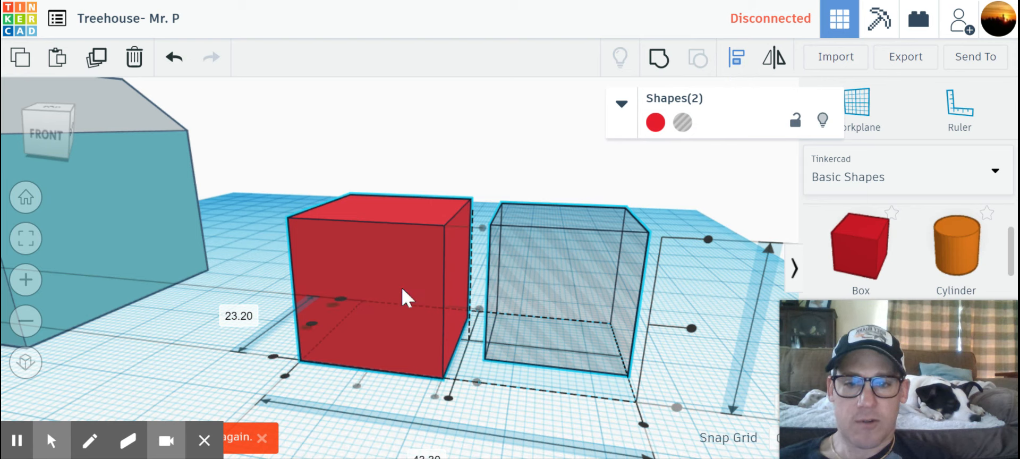
{"action": "left_click", "coordinate": [313, 323]}
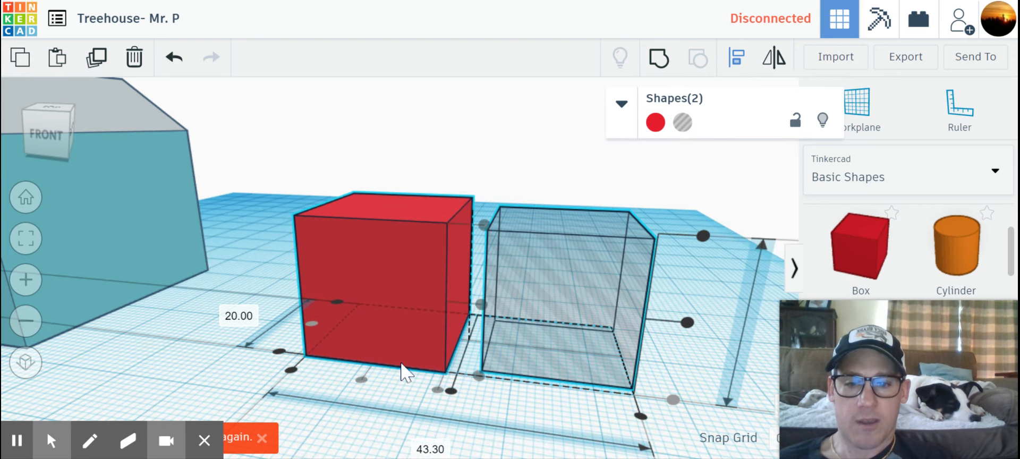
{"action": "left_click", "coordinate": [450, 392]}
Group the solid box with the hole box, and undo the grouping and the width alignment
{"action": "left_click_drag", "start_coordinate": [572, 166], "coordinate": [541, 226]}
{"action": "left_click_drag", "start_coordinate": [493, 263], "coordinate": [576, 159]}
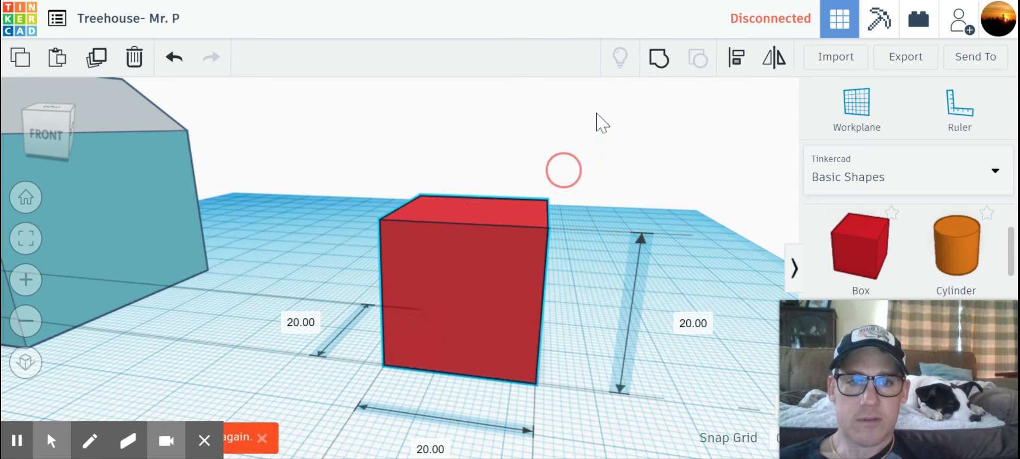
{"action": "left_click", "coordinate": [658, 58]}
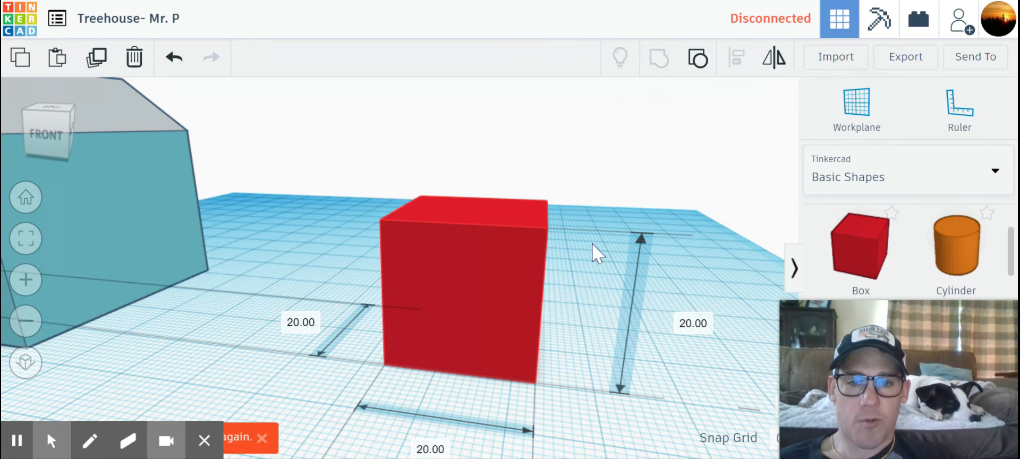
{"action": "right_click_drag", "start_coordinate": [587, 292], "coordinate": [477, 243]}
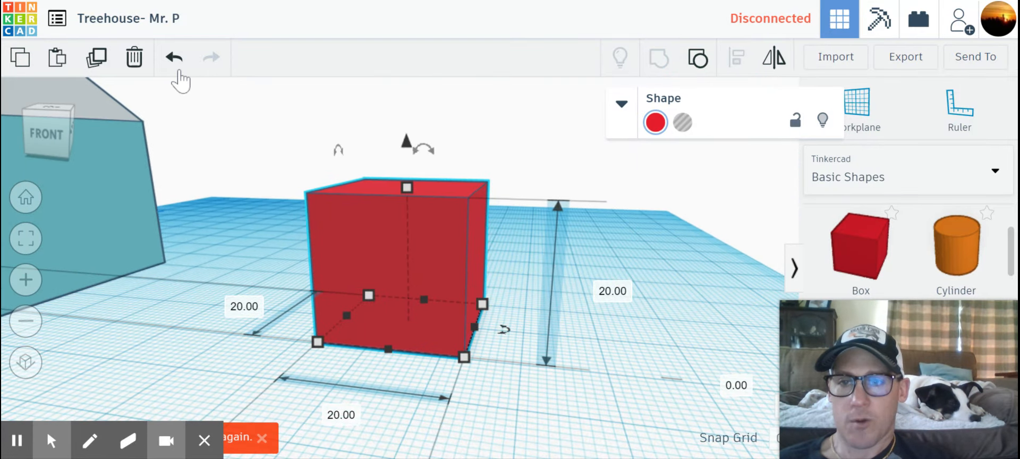
{"action": "left_click", "coordinate": [174, 56]}
{"action": "left_click", "coordinate": [174, 57]}
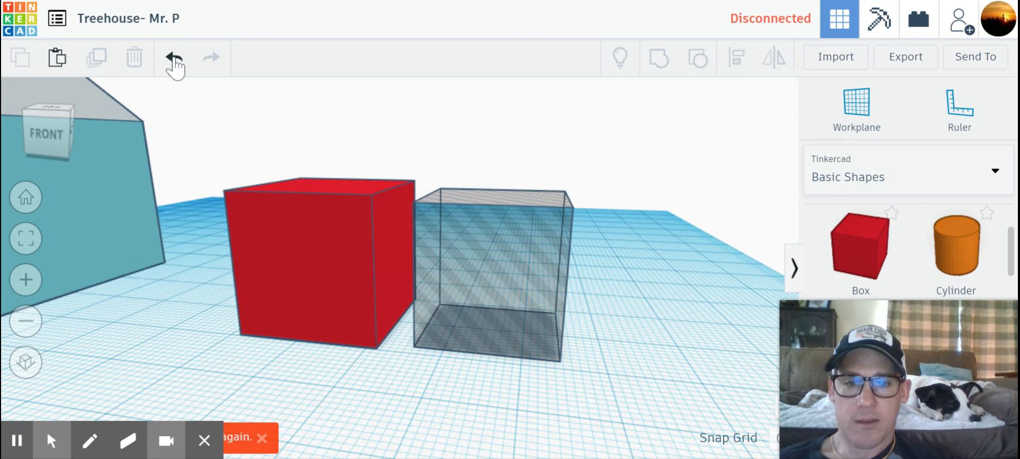
Raise the hole box slightly above the workplane and try to centre it with the solid box in depth
{"action": "left_click", "coordinate": [480, 232]}
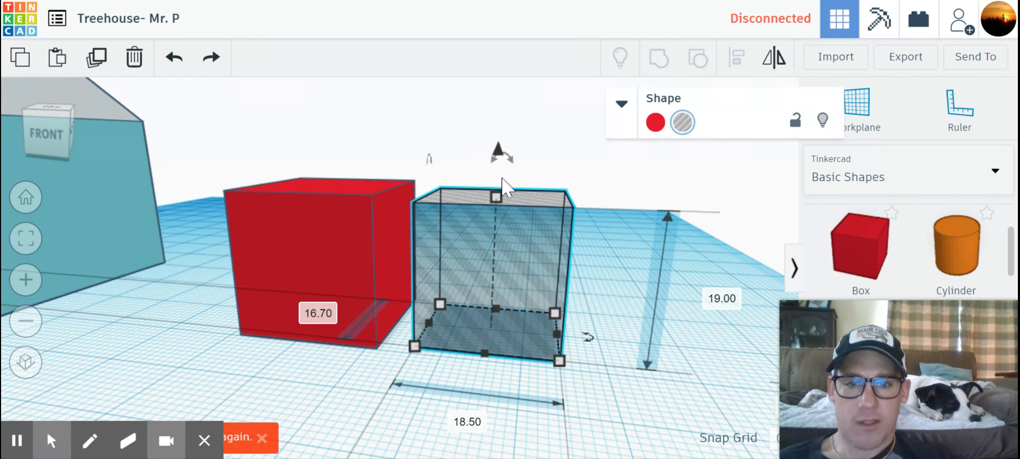
{"action": "left_click_drag", "start_coordinate": [501, 152], "coordinate": [501, 148]}
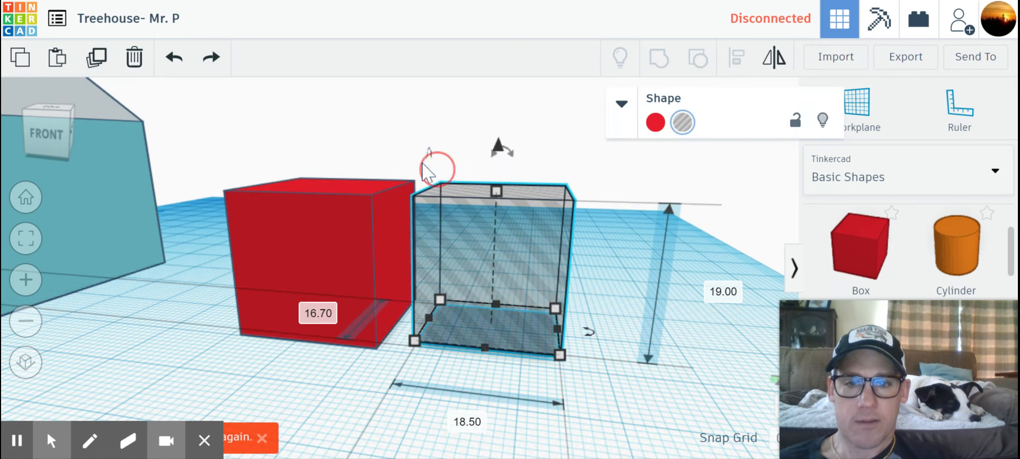
{"action": "left_click_drag", "start_coordinate": [389, 155], "coordinate": [470, 209]}
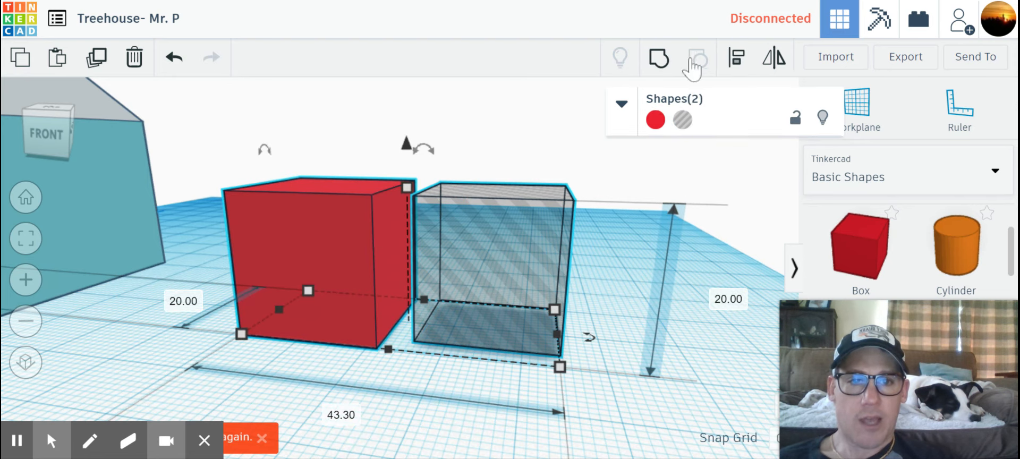
{"action": "left_click", "coordinate": [733, 63]}
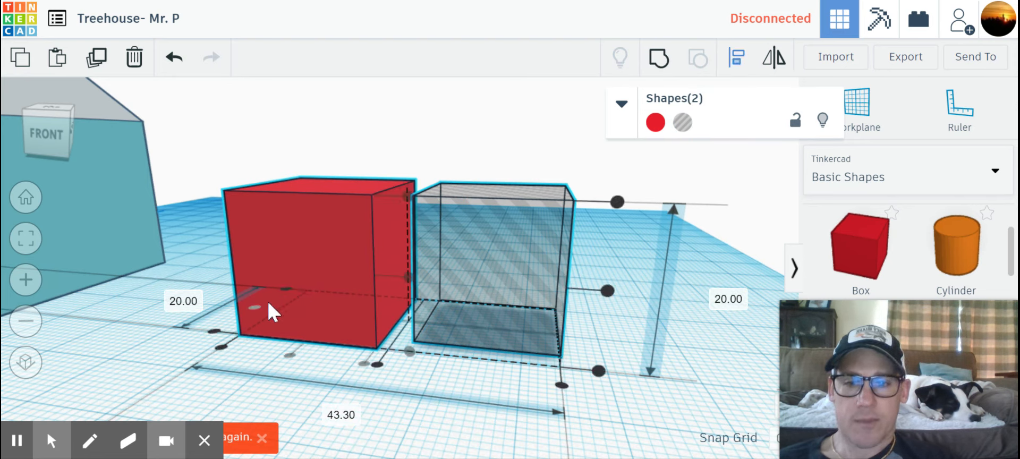
{"action": "left_click", "coordinate": [255, 311]}
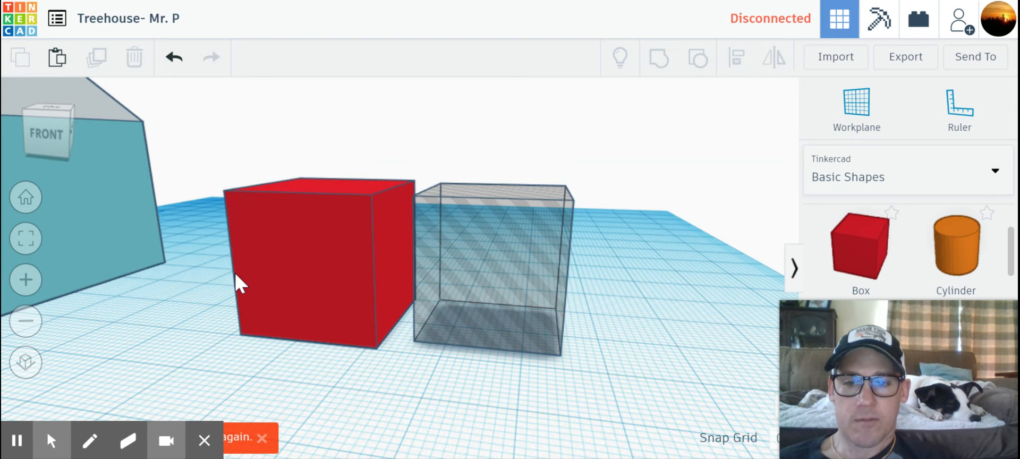
Centre the hole box inside the solid box in width, and group both to hollow out the red box
{"action": "left_click_drag", "start_coordinate": [365, 144], "coordinate": [461, 243]}
{"action": "left_click", "coordinate": [736, 57]}
{"action": "left_click", "coordinate": [378, 364]}
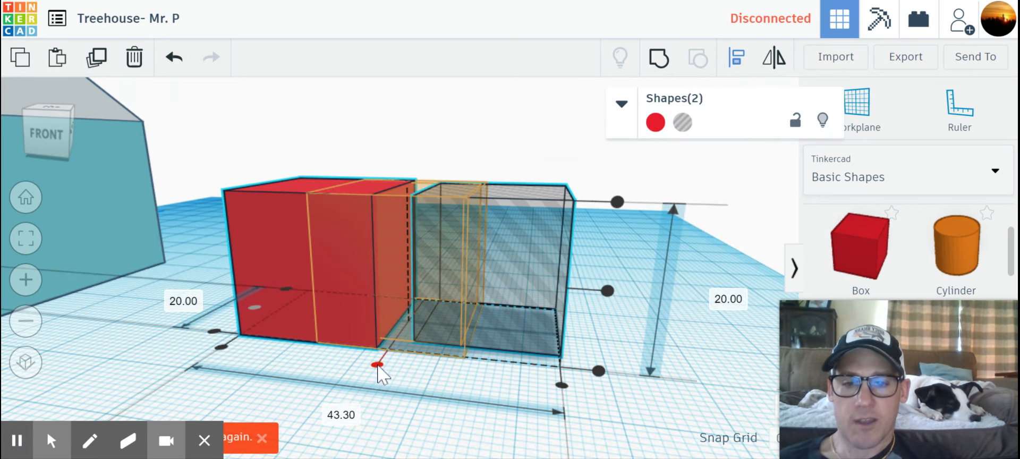
{"action": "left_click", "coordinate": [417, 140]}
{"action": "left_click_drag", "start_coordinate": [507, 132], "coordinate": [401, 285]}
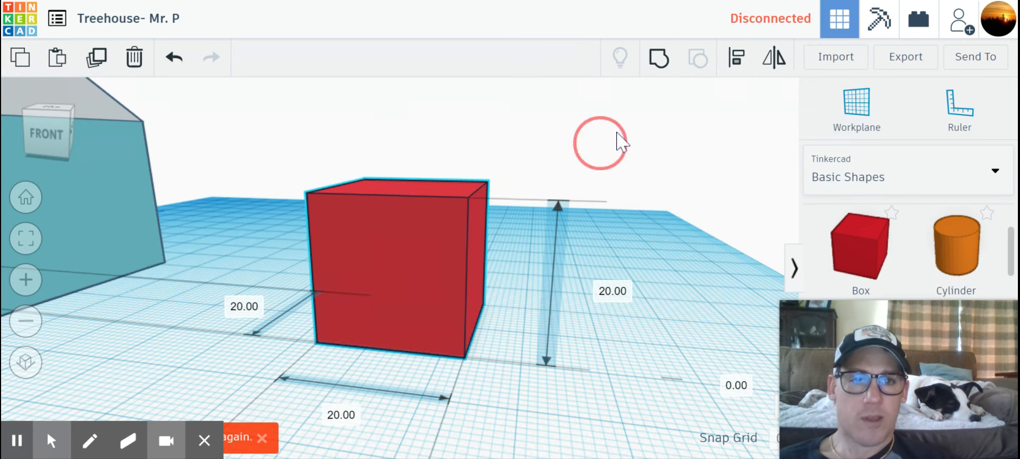
{"action": "left_click", "coordinate": [660, 58]}
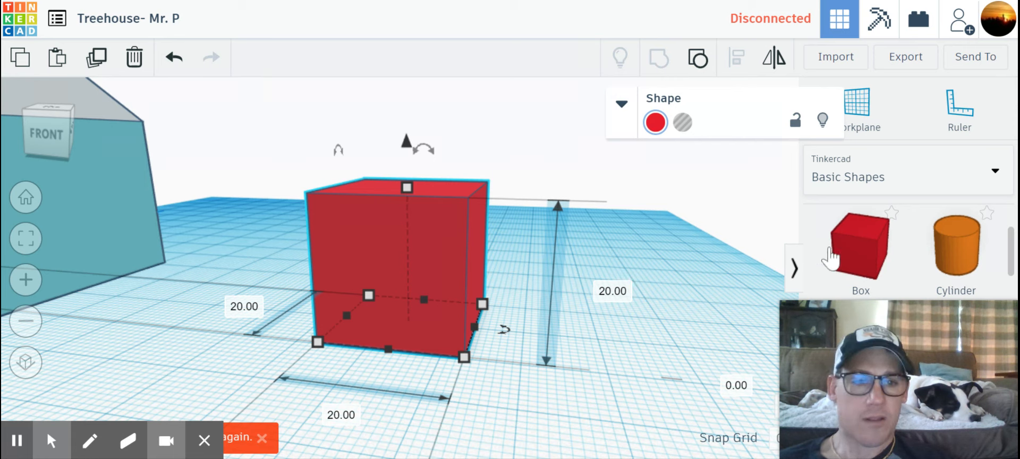
Add a box hole, shrink it in height, width and depth, and move it into the lower front wall of the red box
{"action": "scroll", "coordinate": [851, 260], "scroll_direction": "up", "scroll_amount": 2}
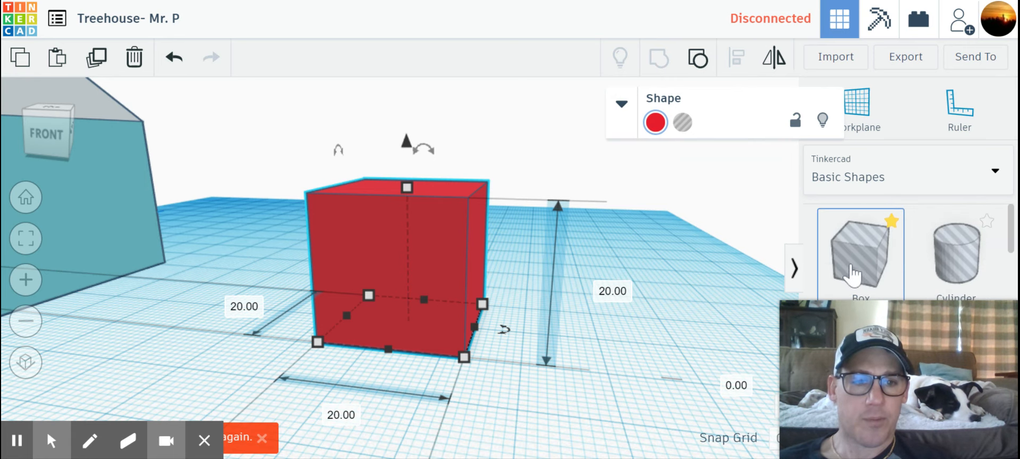
{"action": "left_click_drag", "start_coordinate": [824, 261], "coordinate": [520, 356]}
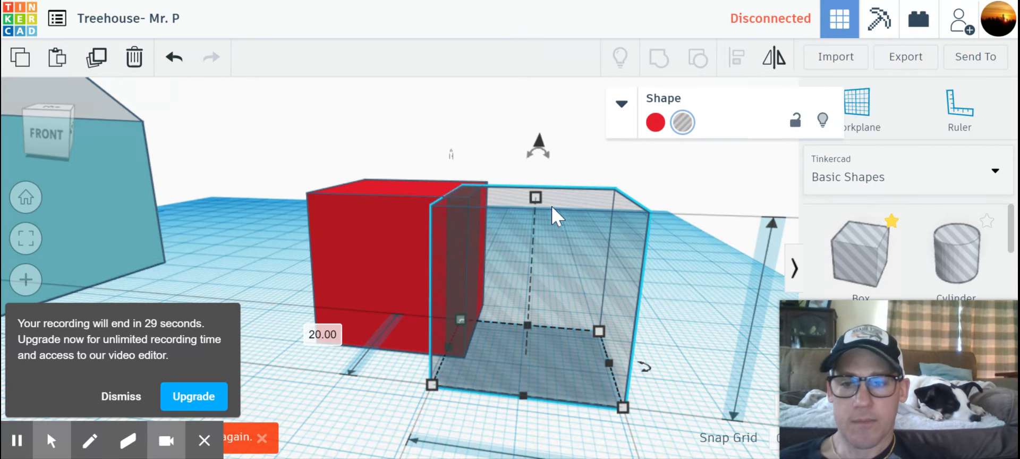
{"action": "left_click_drag", "start_coordinate": [536, 197], "coordinate": [534, 285]}
{"action": "left_click_drag", "start_coordinate": [612, 362], "coordinate": [547, 349]}
{"action": "left_click_drag", "start_coordinate": [512, 323], "coordinate": [502, 355]}
{"action": "left_click_drag", "start_coordinate": [562, 321], "coordinate": [432, 300]}
Group the red box with the small hole, and inspect the opening into its hollow interior
{"action": "left_click_drag", "start_coordinate": [560, 246], "coordinate": [387, 333]}
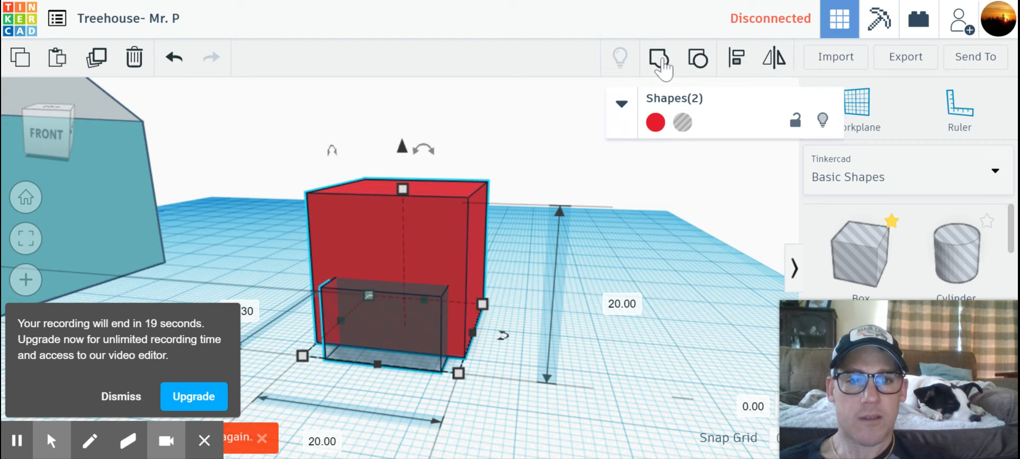
{"action": "left_click", "coordinate": [660, 58]}
{"action": "right_click_drag", "start_coordinate": [508, 322], "coordinate": [616, 287]}
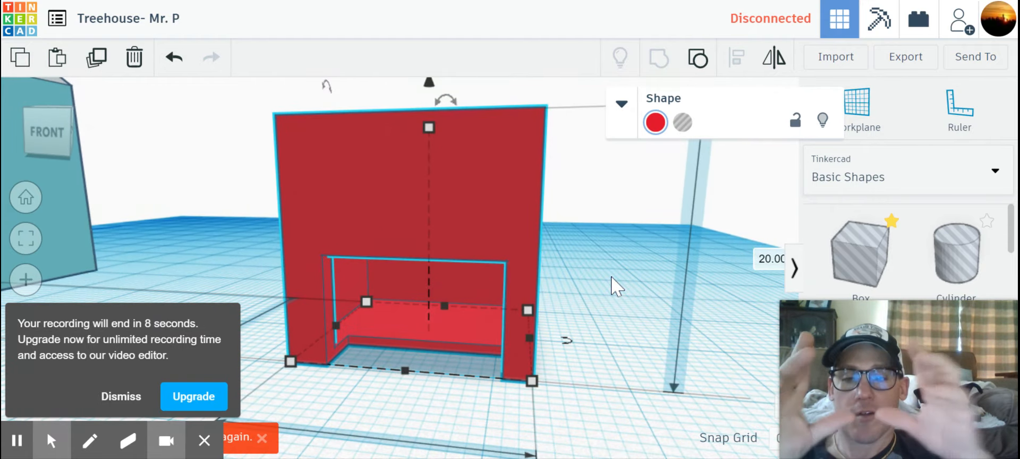
{"action": "left_click", "coordinate": [632, 313]}
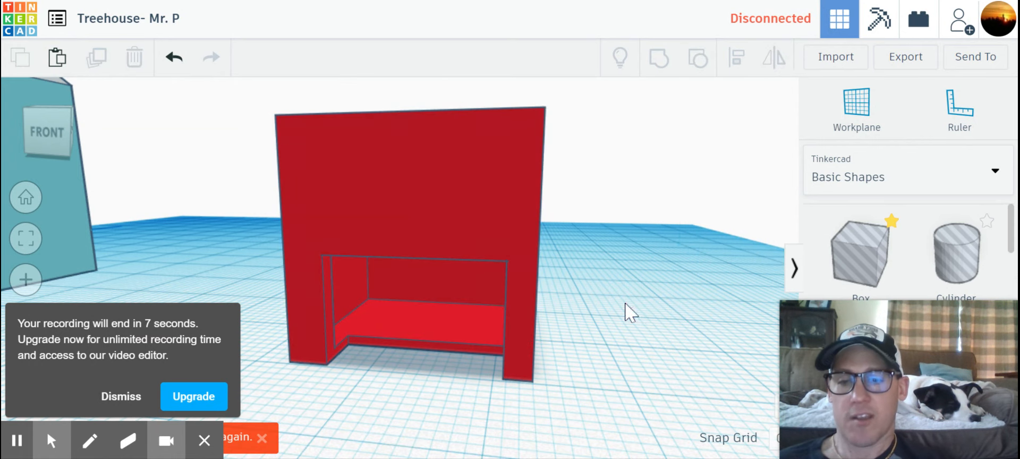